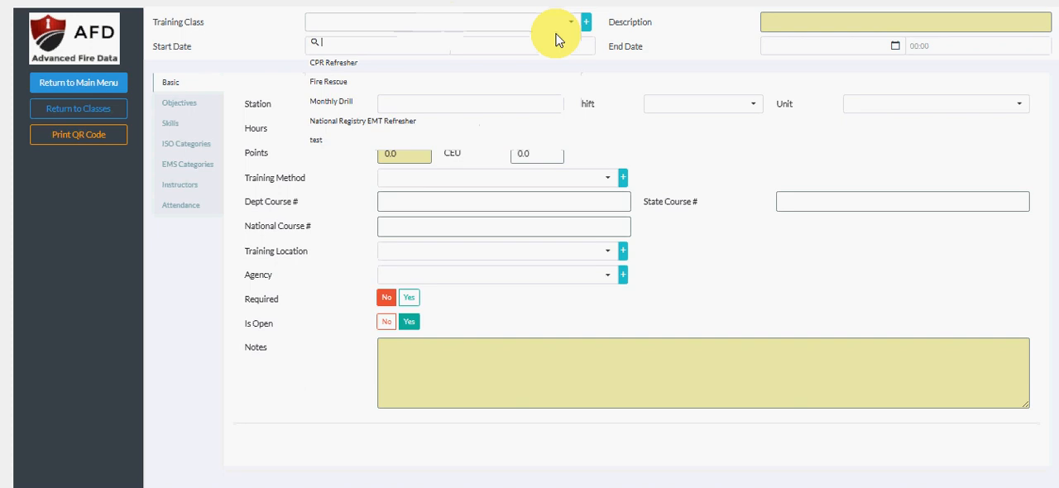
type("mon")
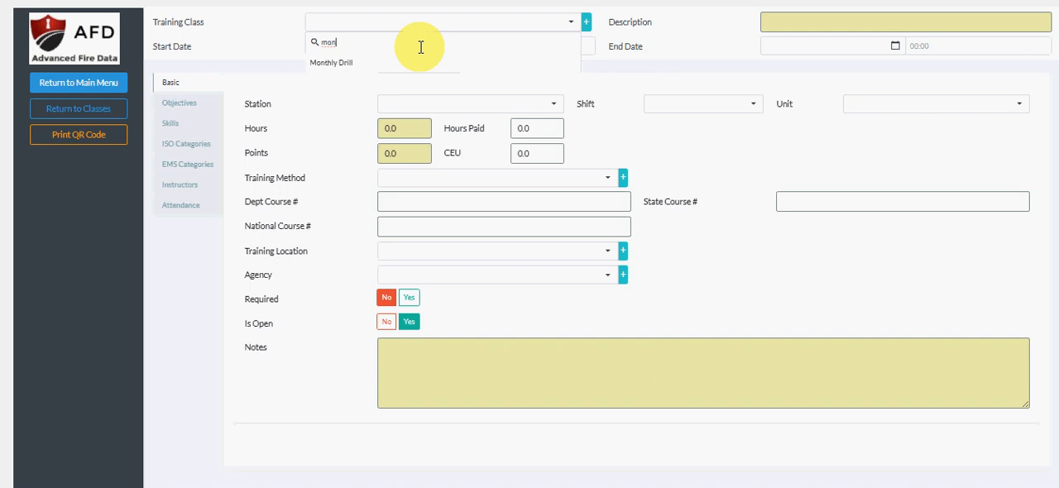
key("BackSpace")
key("BackSpace")
key("BackSpace")
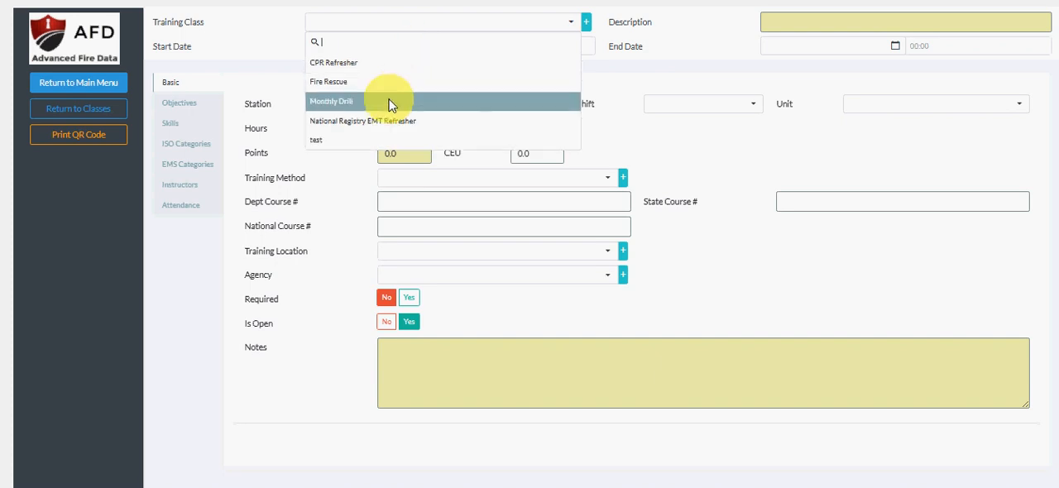
left_click(586, 21)
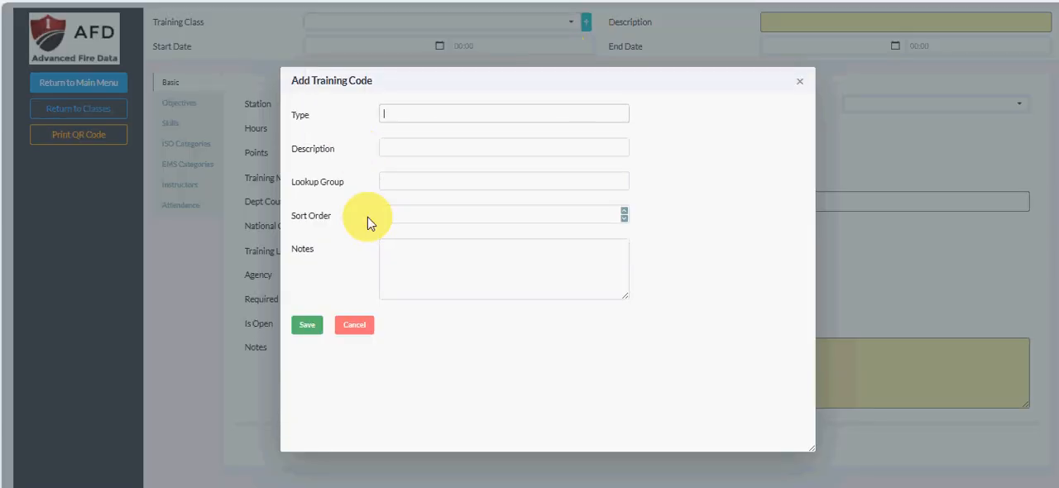
left_click(354, 325)
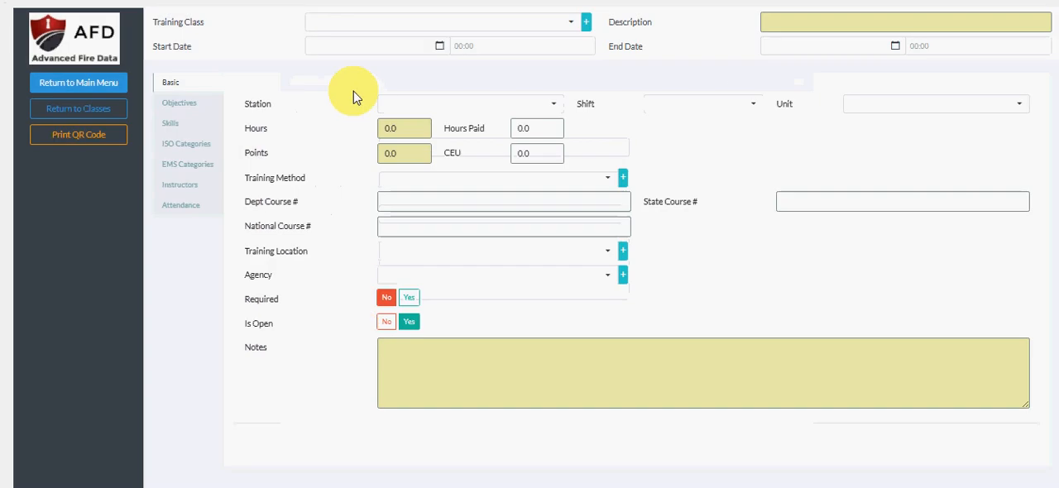
Set the training class to Monthly Drill and enter RIT Training as the class description.
left_click(414, 25)
type("mon")
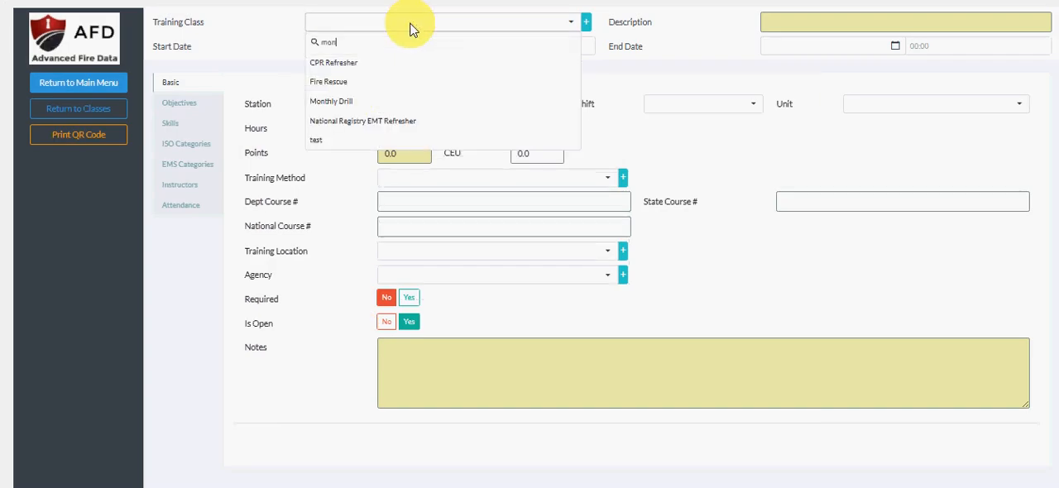
left_click(372, 70)
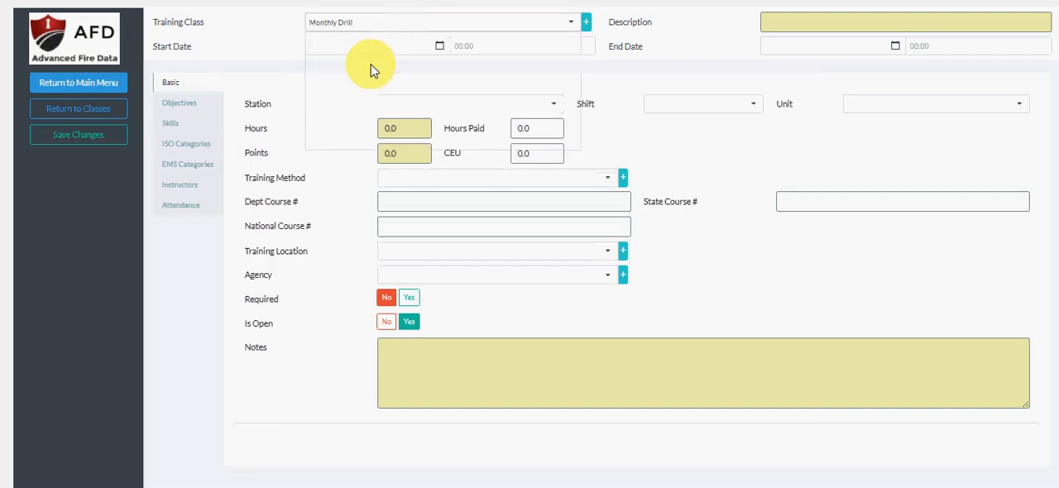
left_click(820, 21)
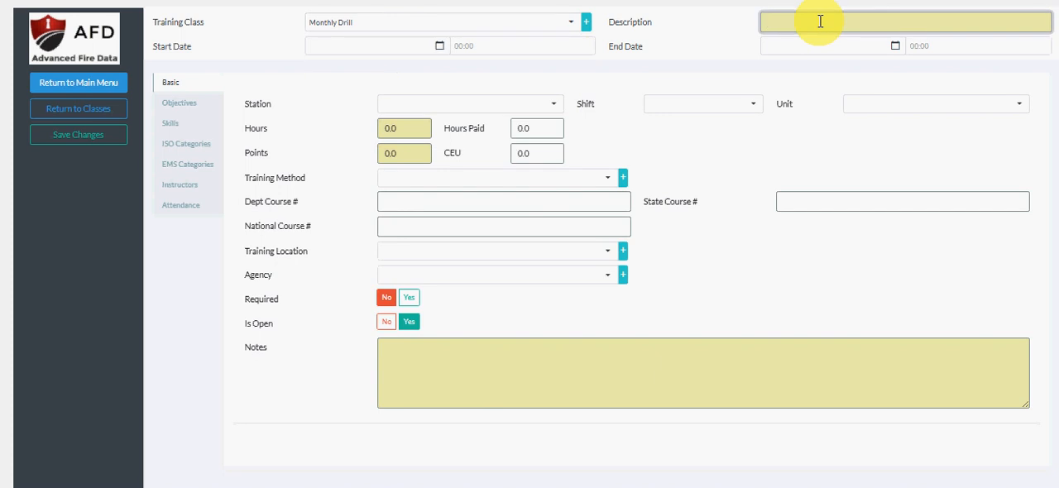
type("RIT Training")
Set the class start to today's date, 9/9/2024, at 10:00:00.
left_click(393, 42)
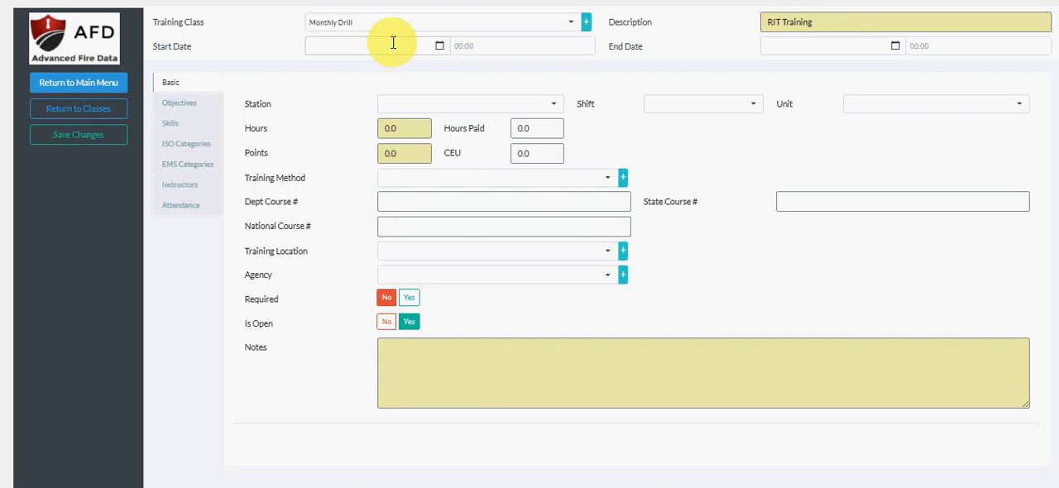
left_click(439, 45)
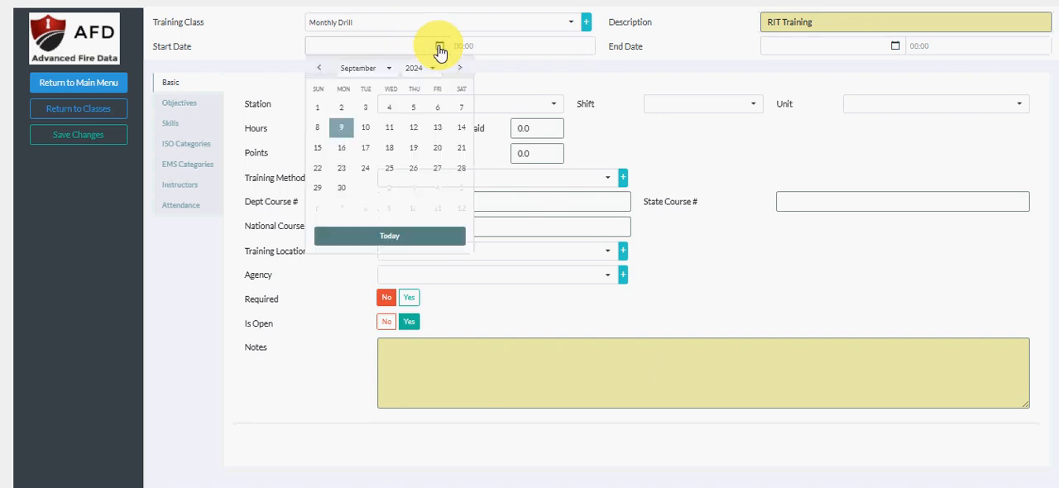
left_click(407, 237)
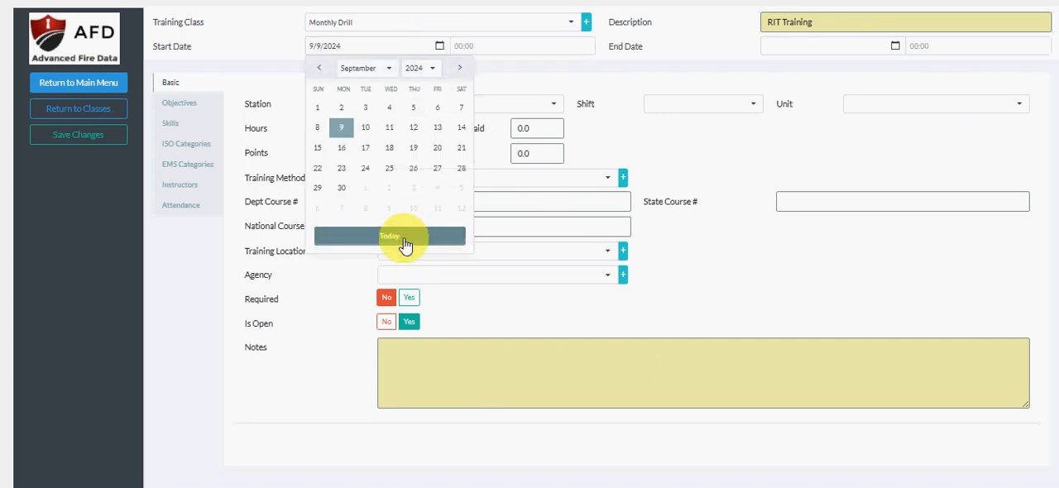
left_click(472, 46)
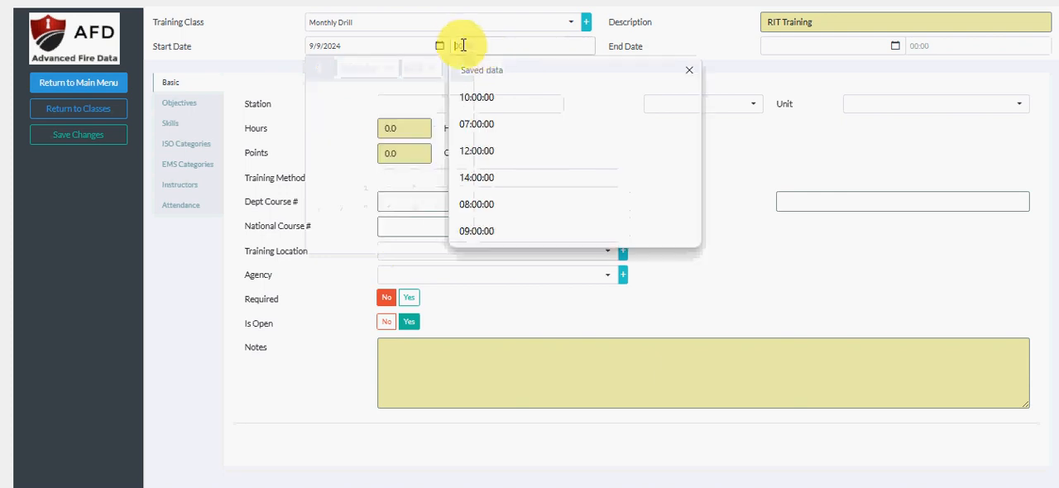
type("10:1")
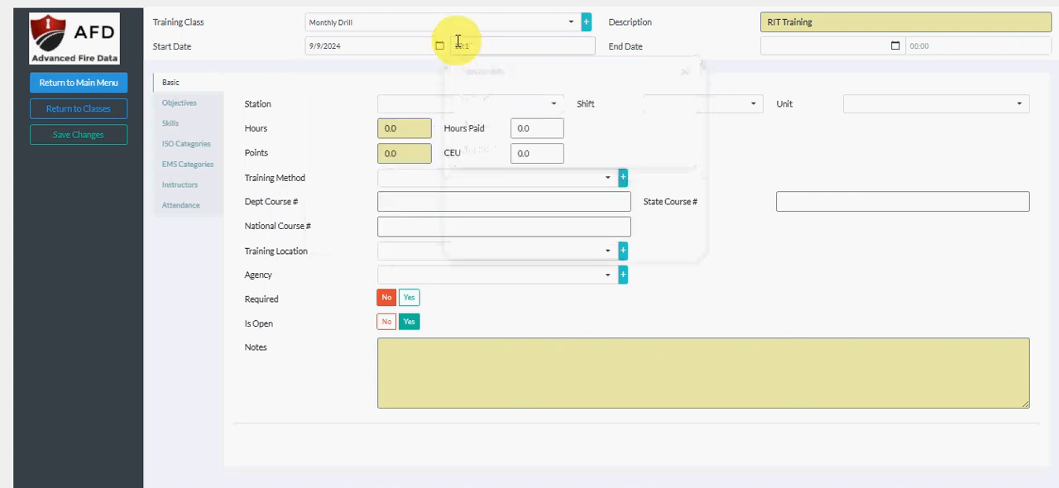
key("BackSpace")
key("BackSpace")
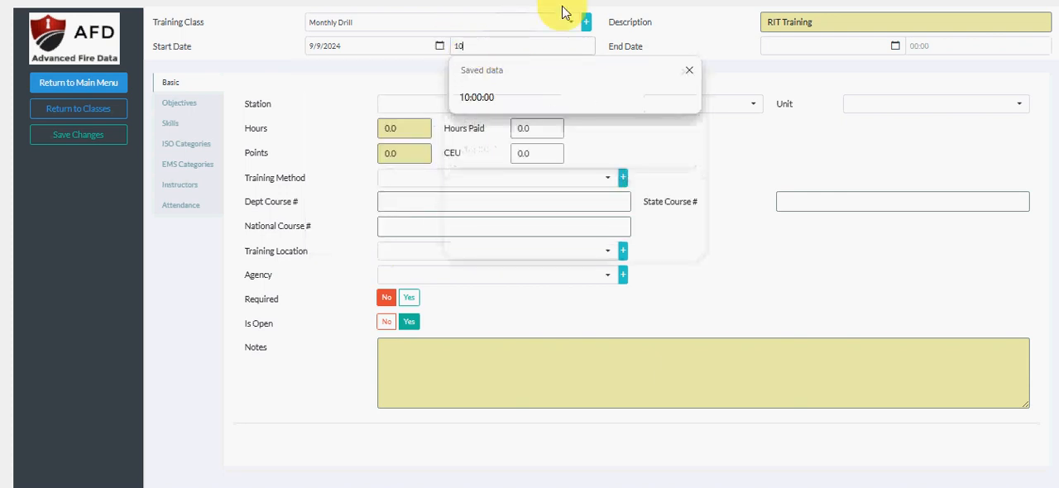
key("Tab")
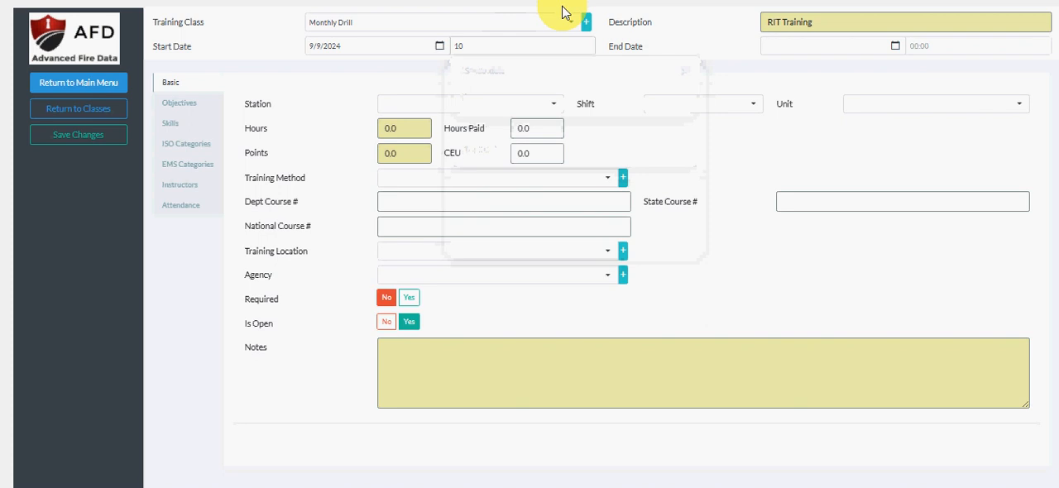
Set the class end to 9/9/2024 at 12:00:00 and try to save the changes.
type("9/9/2024")
key("Tab")
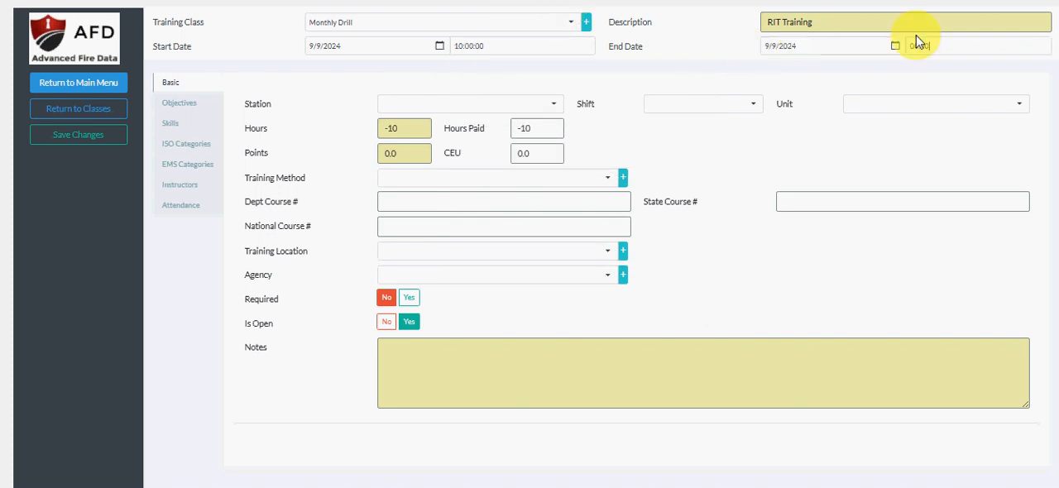
type("12")
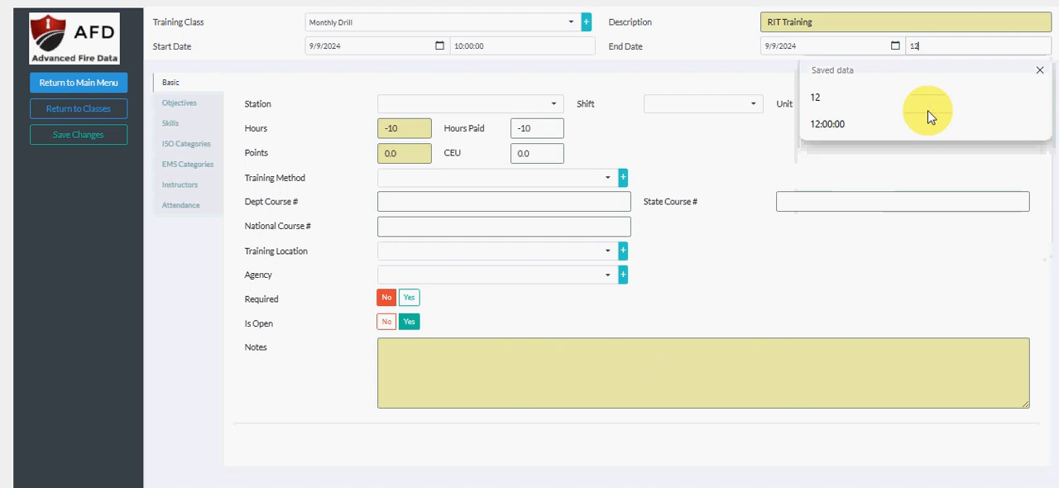
left_click(90, 136)
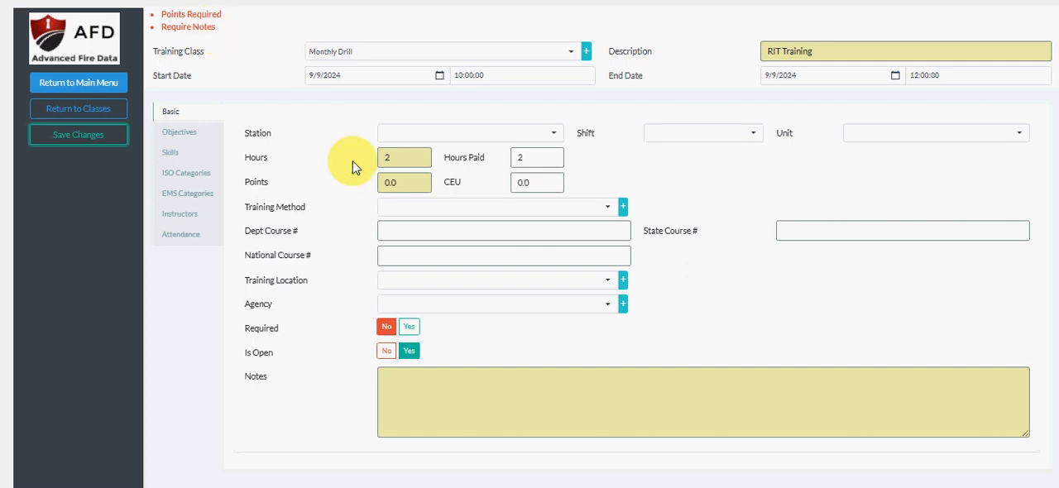
Set the points awarded for the class to 2.
left_click(388, 180)
left_click_drag(388, 179, 371, 180)
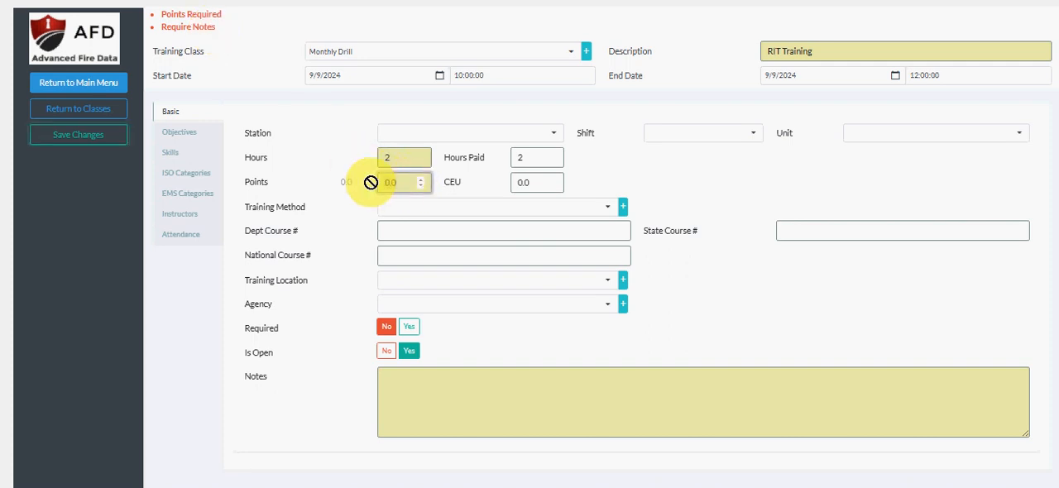
key("BackSpace")
key("BackSpace")
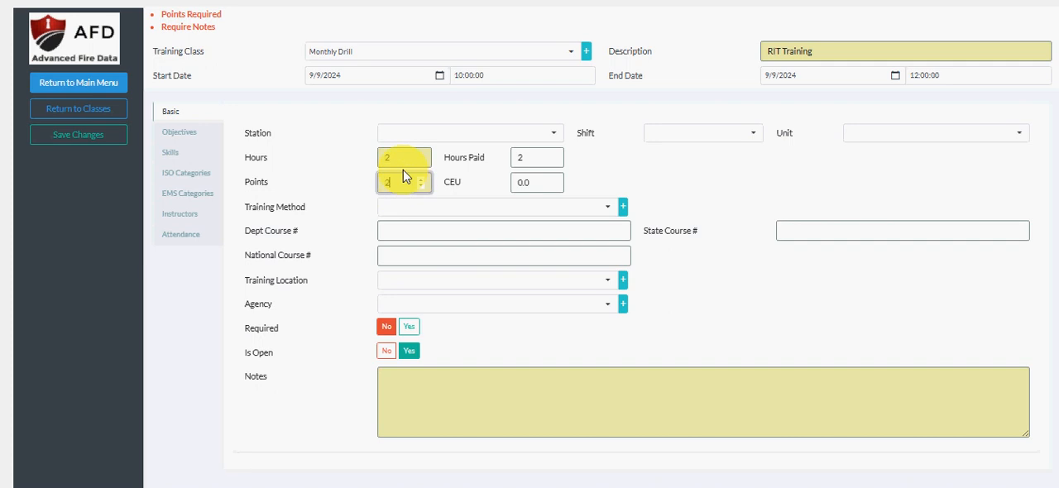
type("2")
Enter "This is the notes field" as the class notes.
left_click(436, 385)
type("Th")
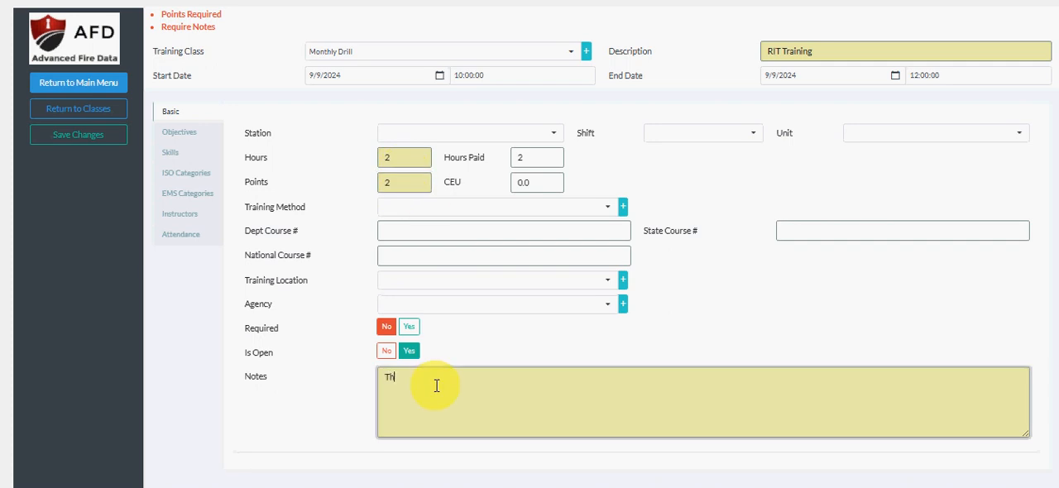
type("is is the notes field")
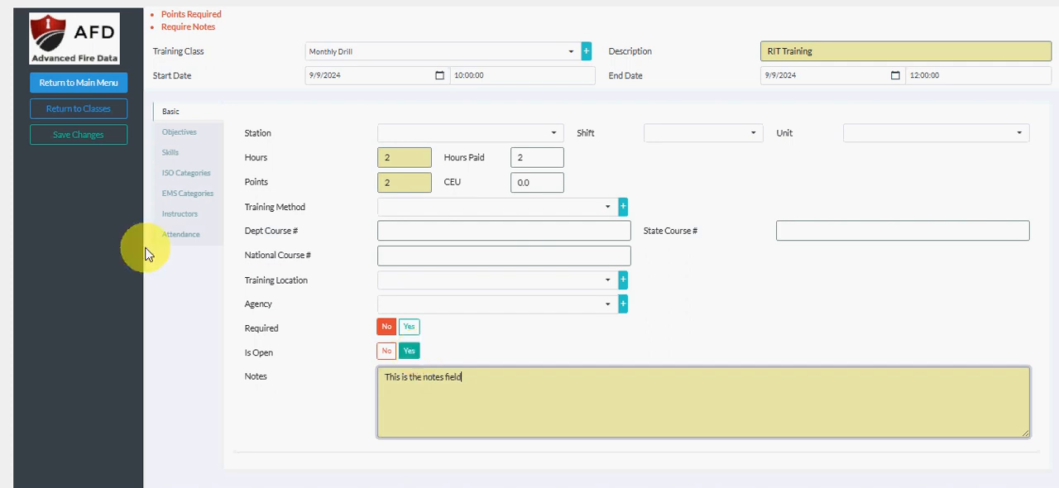
Add Forcible Entry to the skills of the training class and save the entry.
left_click(187, 135)
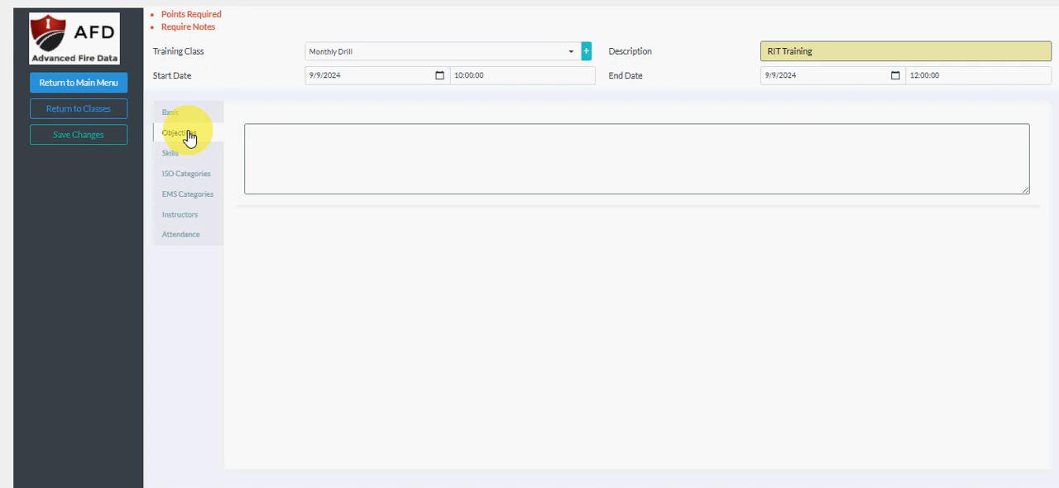
left_click(173, 158)
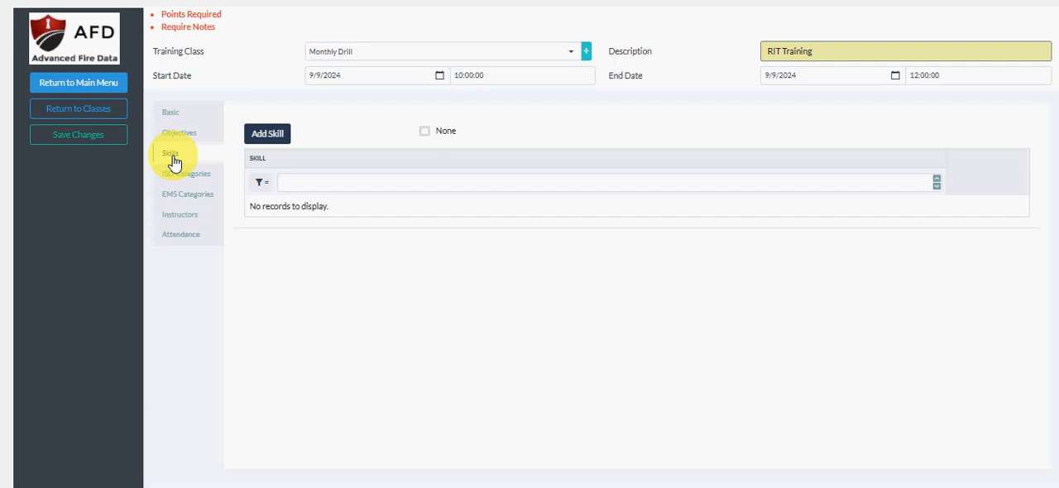
left_click(276, 136)
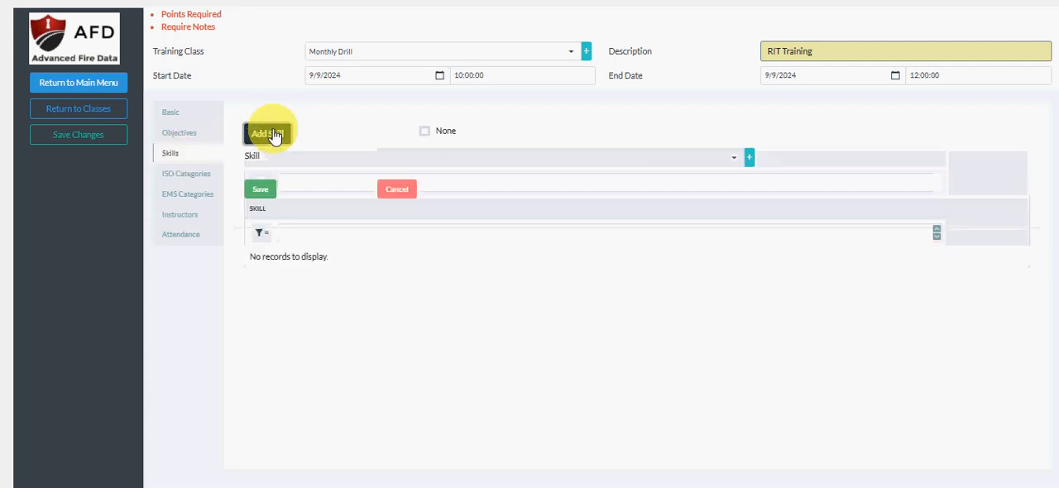
left_click(738, 158)
left_click(569, 238)
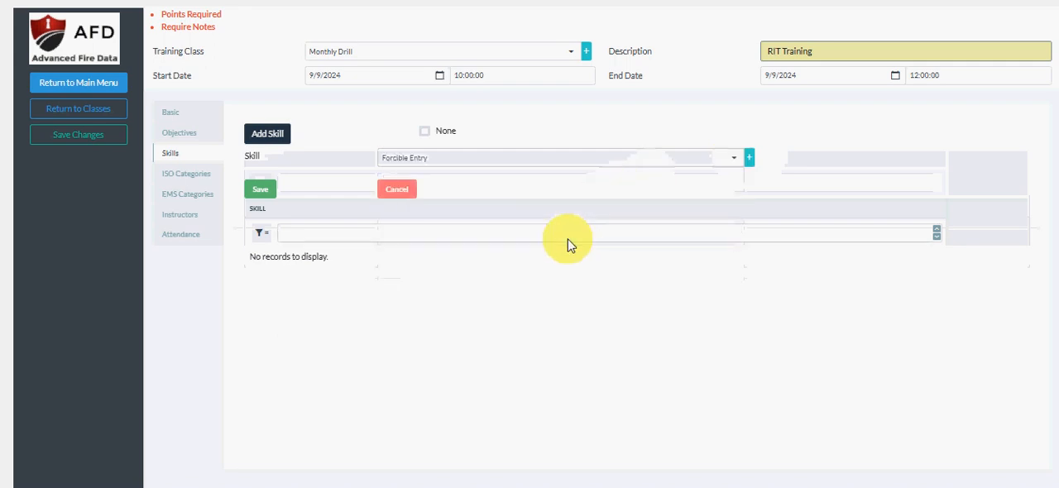
left_click(263, 190)
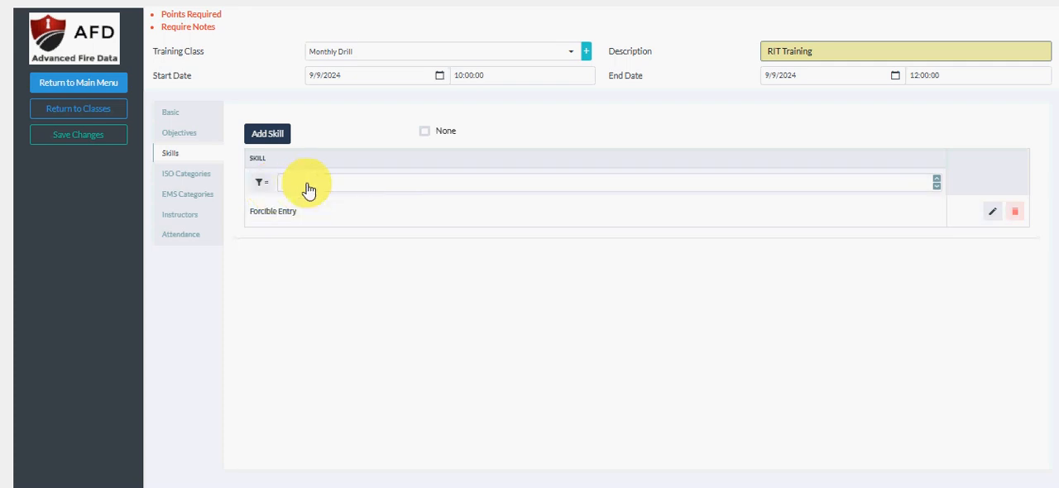
Add SCBA as another skill of the training class and save the entry.
left_click(281, 135)
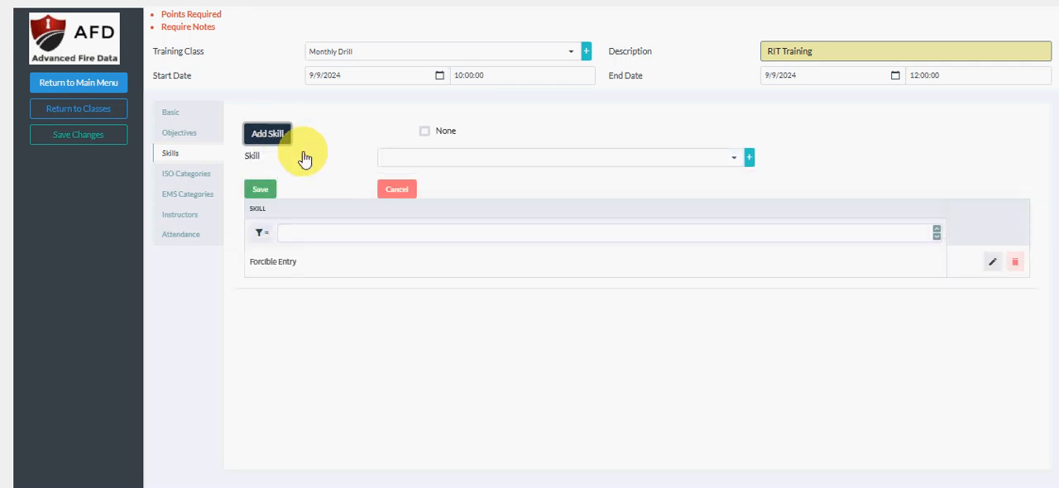
left_click(405, 169)
type("scb")
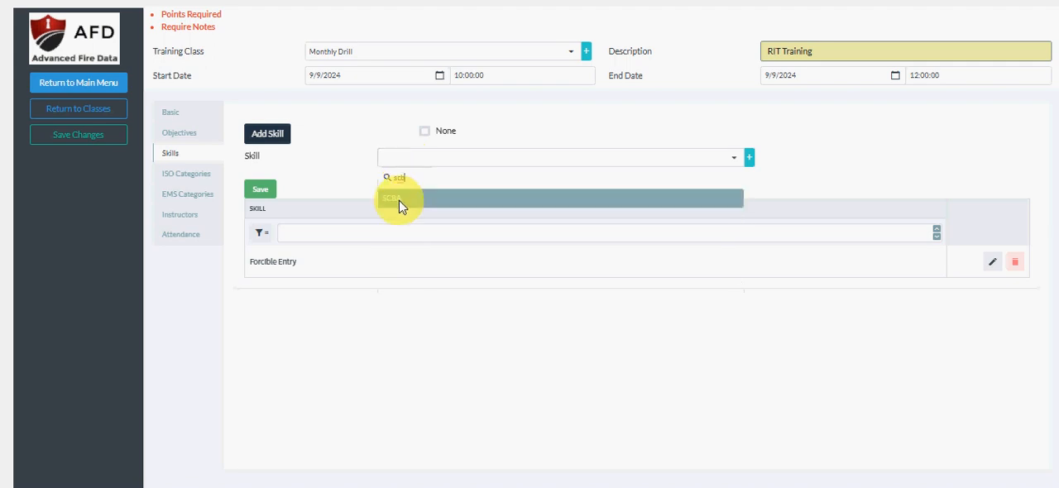
left_click(400, 198)
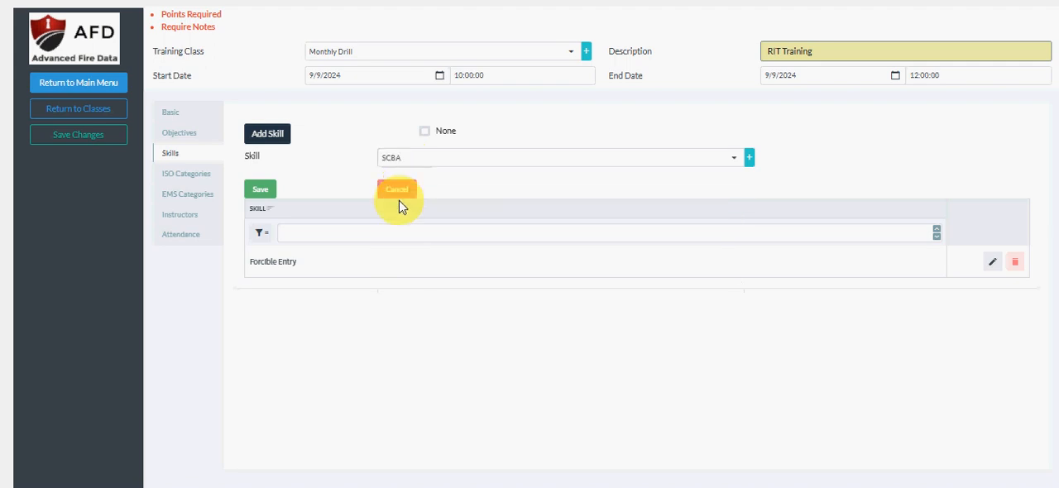
left_click(259, 191)
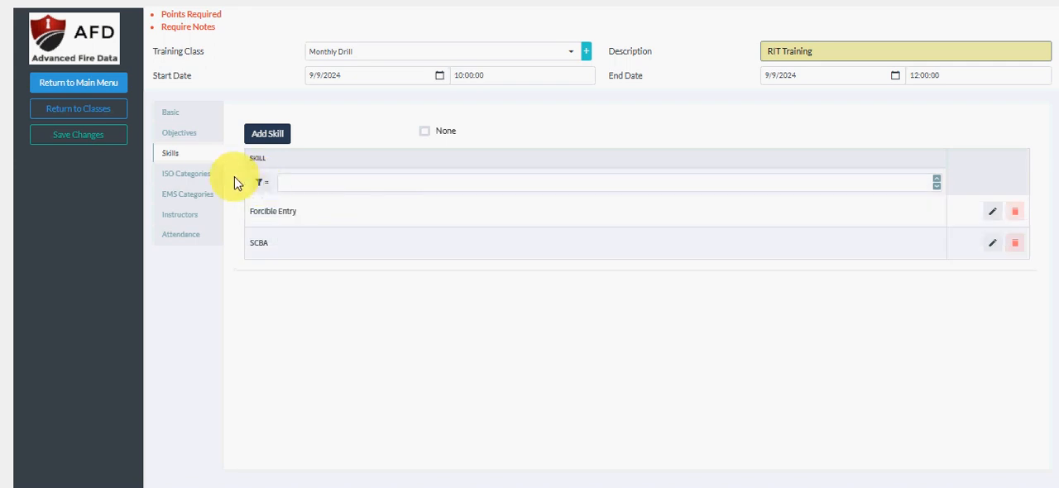
Add Driver Training as an ISO category of the class and save the entry.
left_click(208, 182)
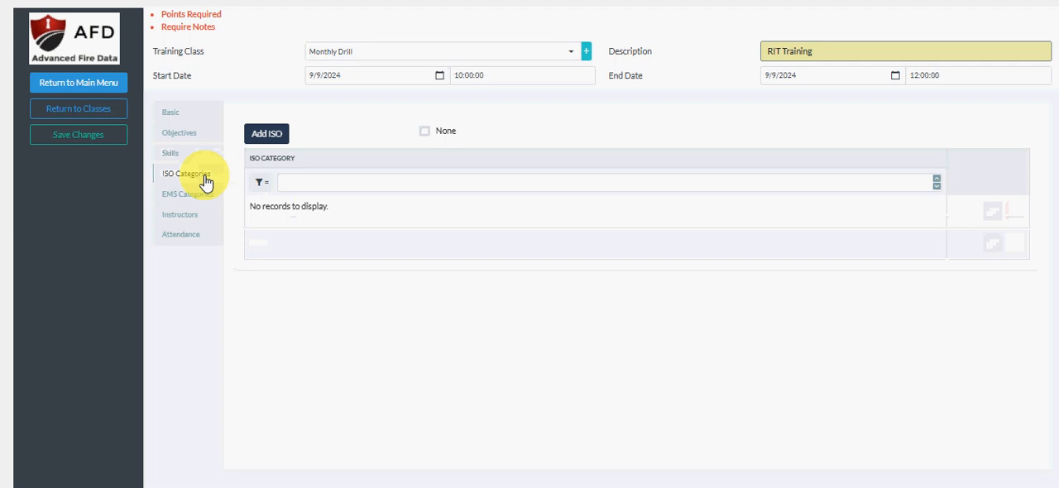
left_click(268, 135)
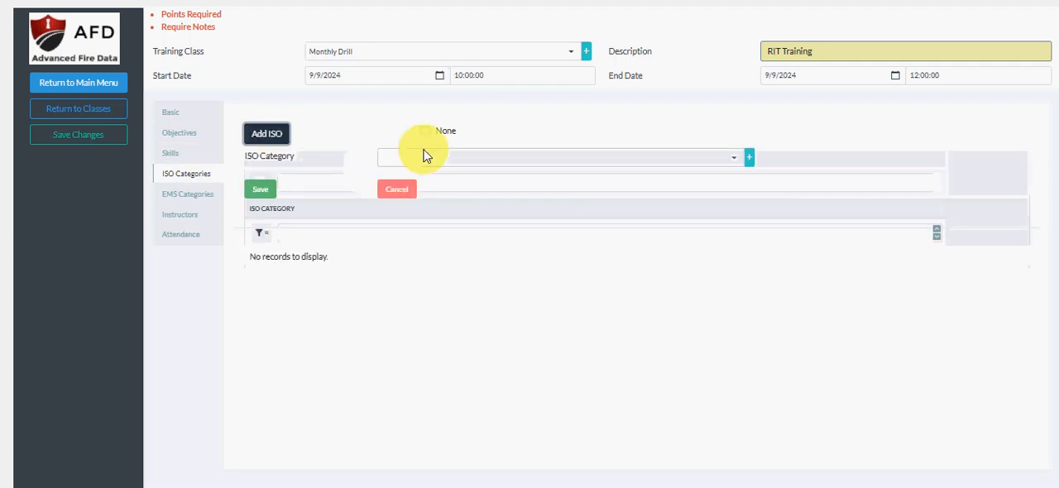
left_click(423, 156)
left_click(418, 214)
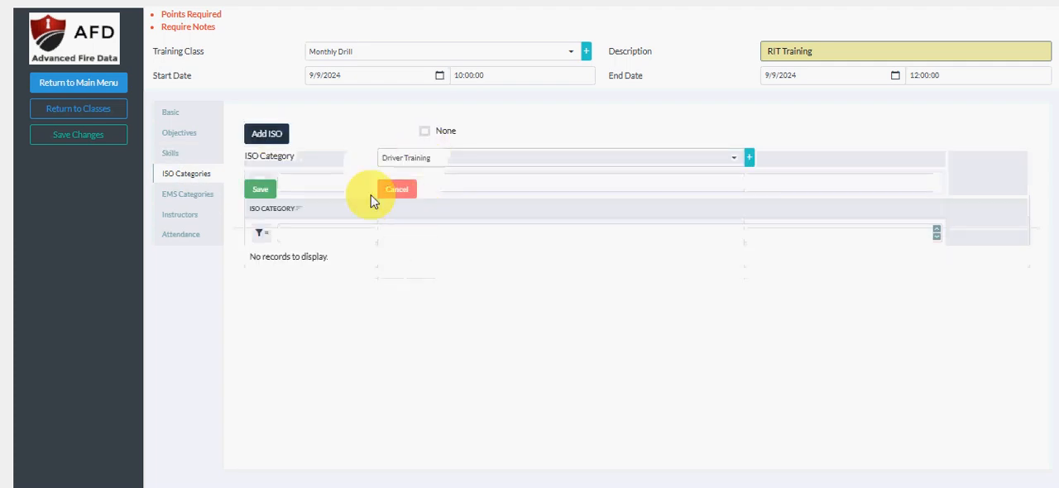
left_click(266, 192)
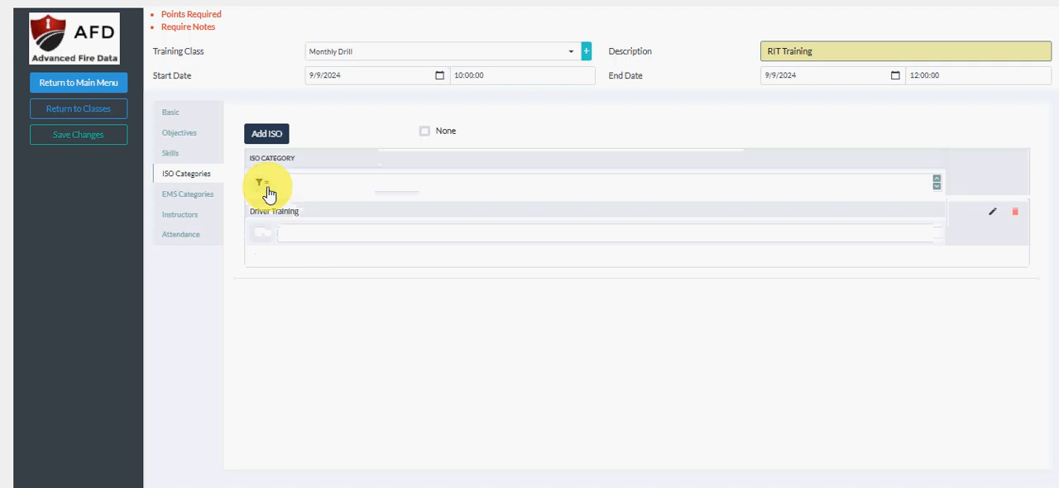
Add Hazmat as another ISO category of the training class and save the entry.
left_click(273, 134)
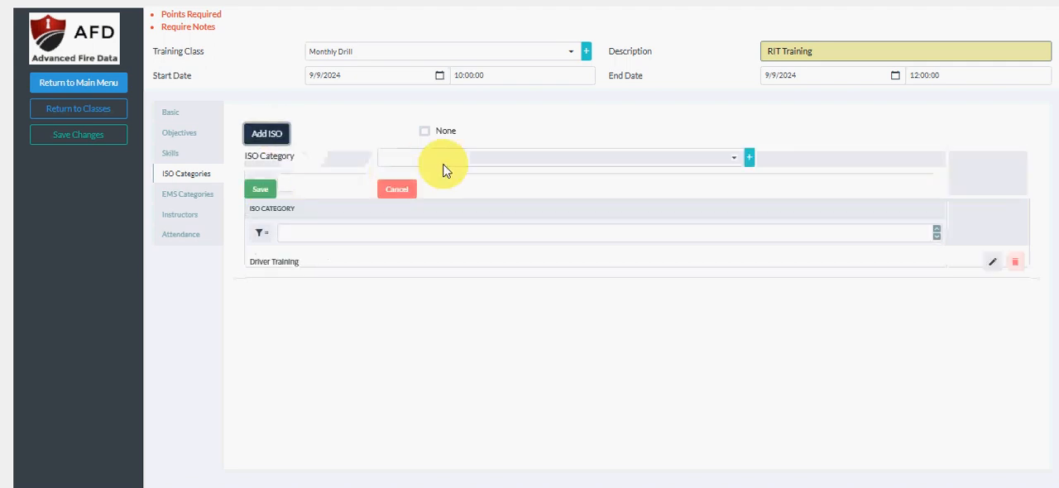
left_click(443, 170)
left_click(421, 258)
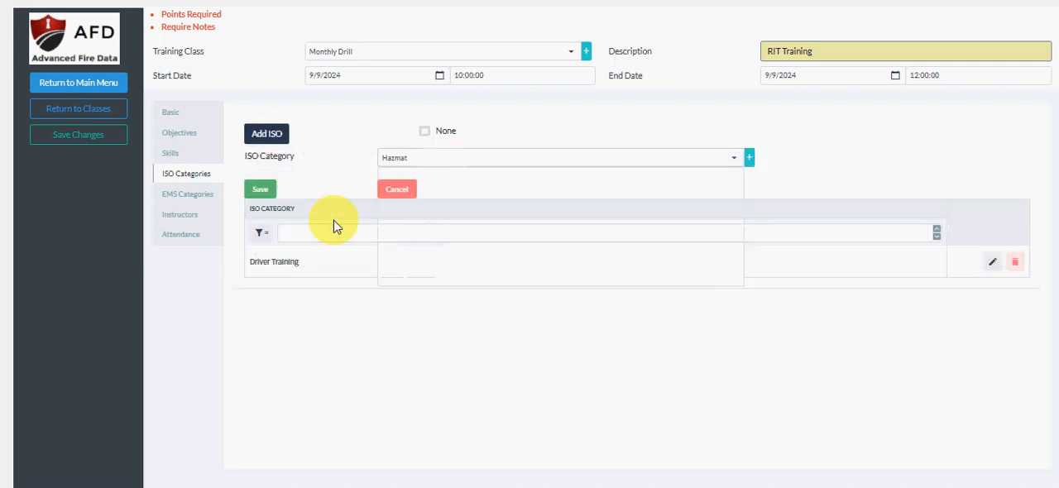
left_click(262, 190)
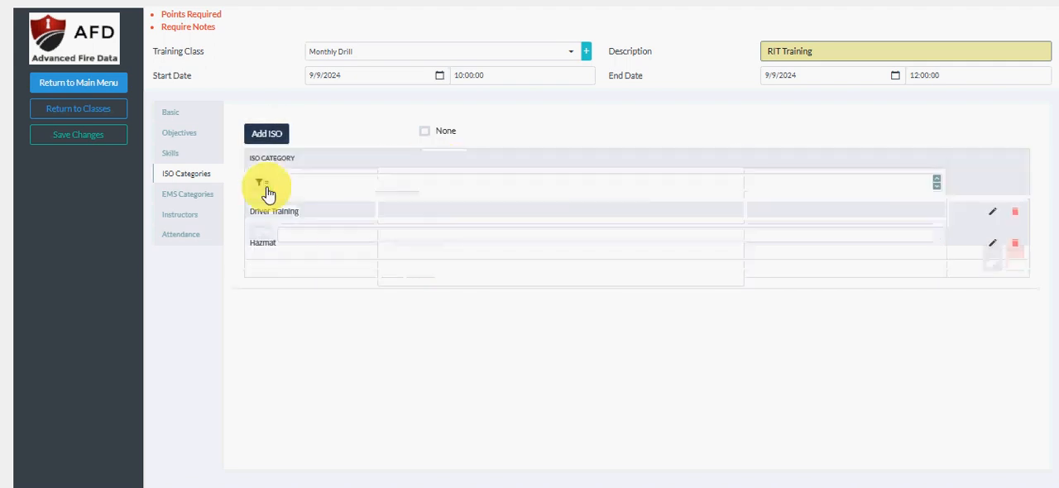
Add the EMS category NCCP - Airway/Breathing/Ventilation with 1 hour to the training class and save the entry.
left_click(187, 197)
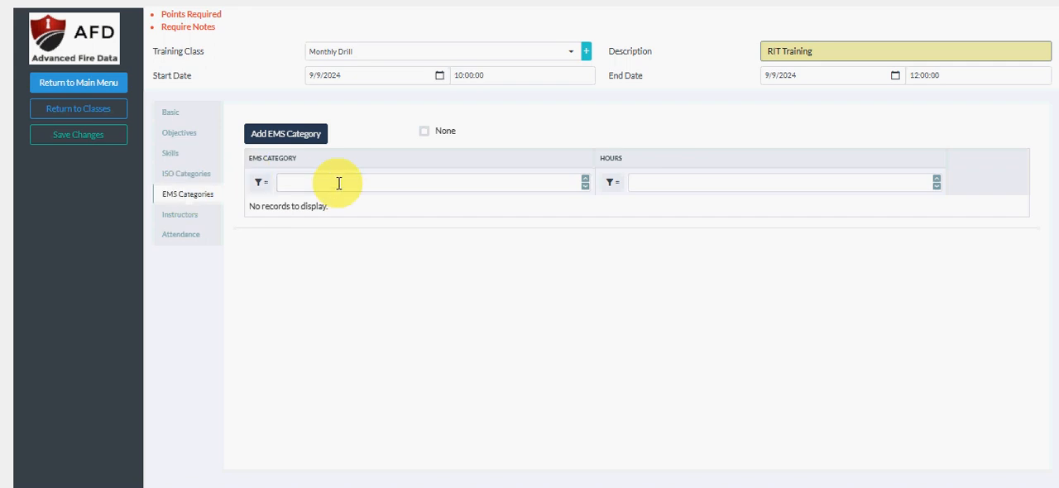
left_click(313, 137)
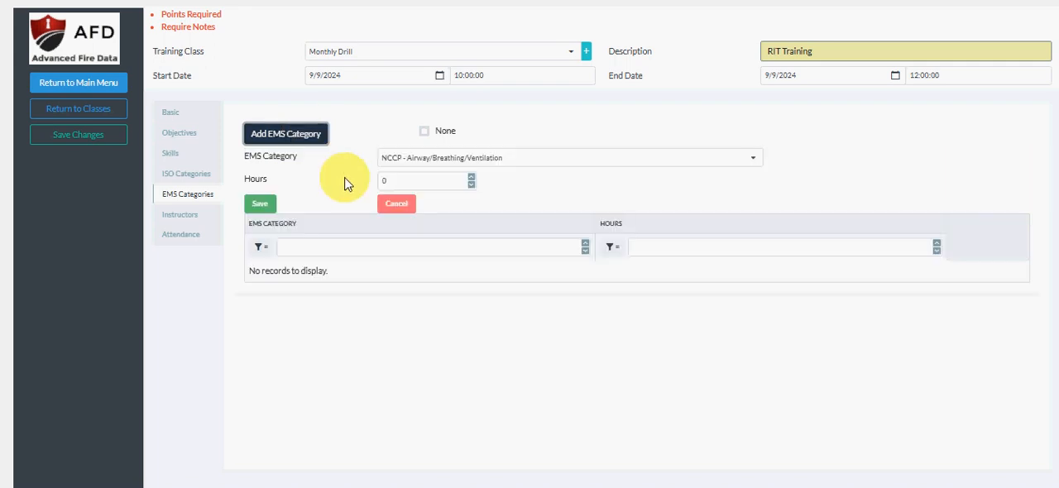
left_click(417, 181)
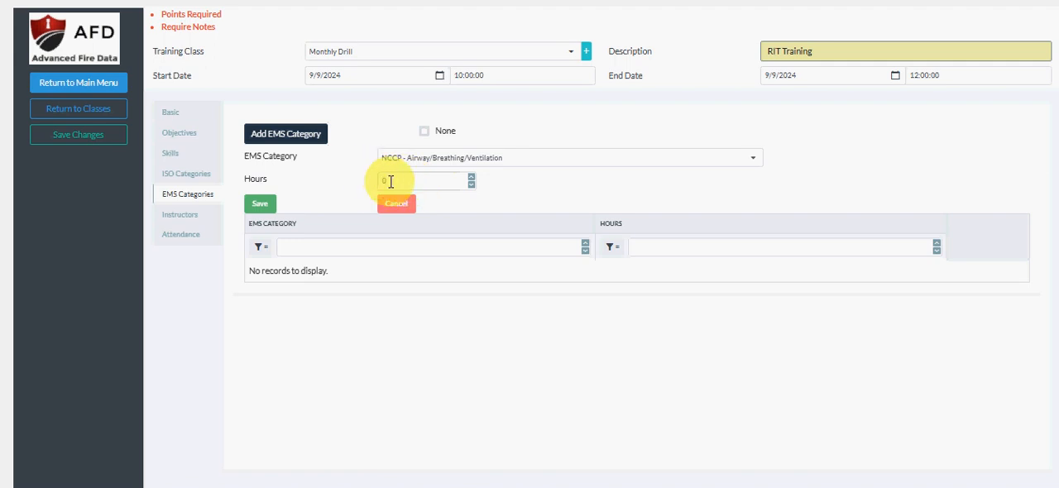
type("1")
left_click(261, 205)
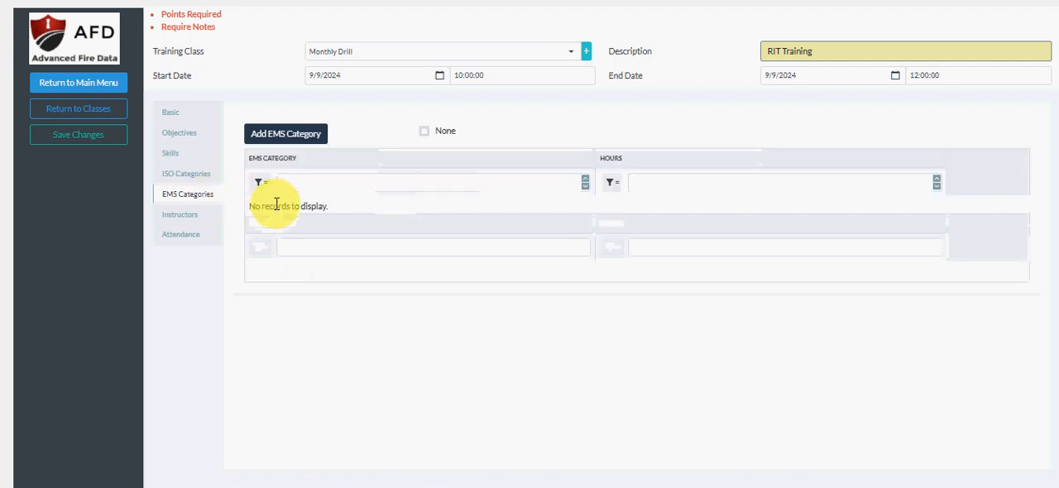
Add an instructor from the existing list to the training class and save the entry.
left_click(184, 216)
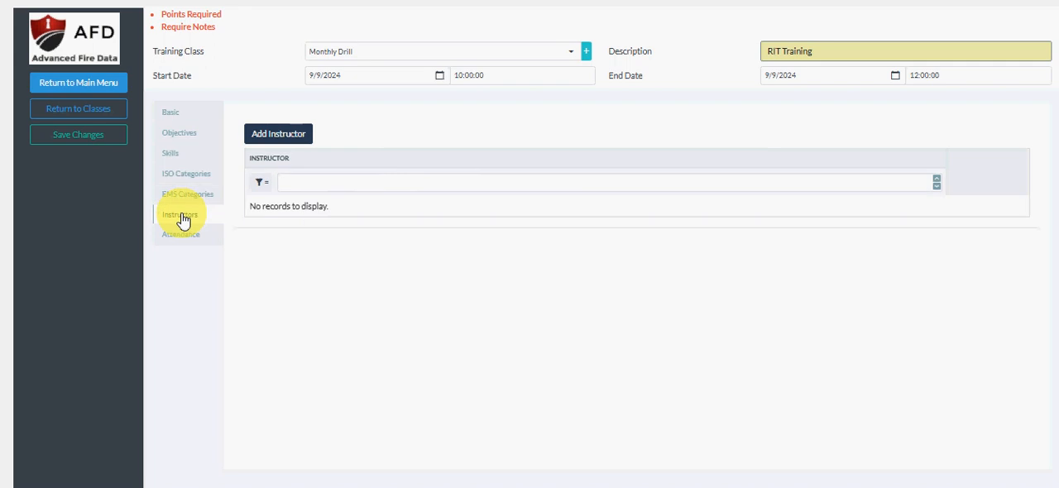
left_click(295, 139)
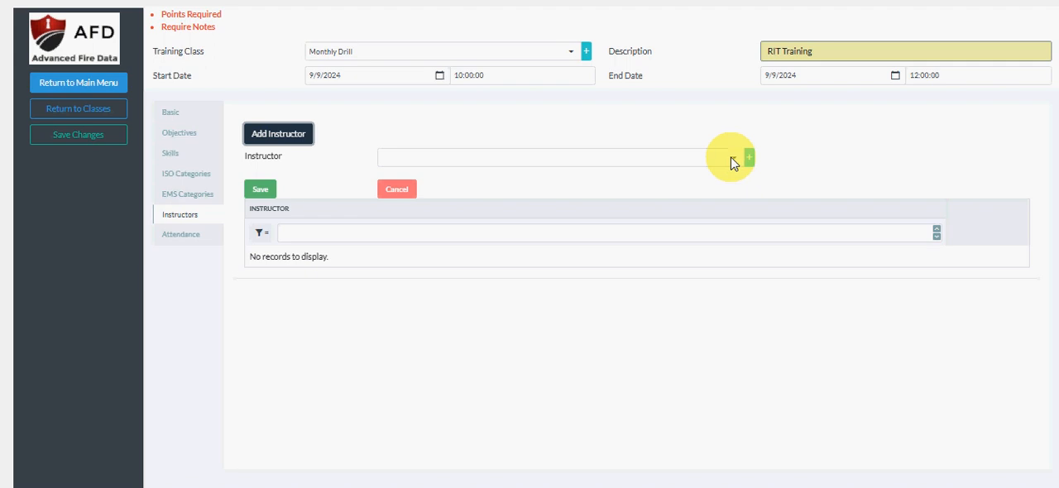
left_click(733, 158)
left_click(628, 196)
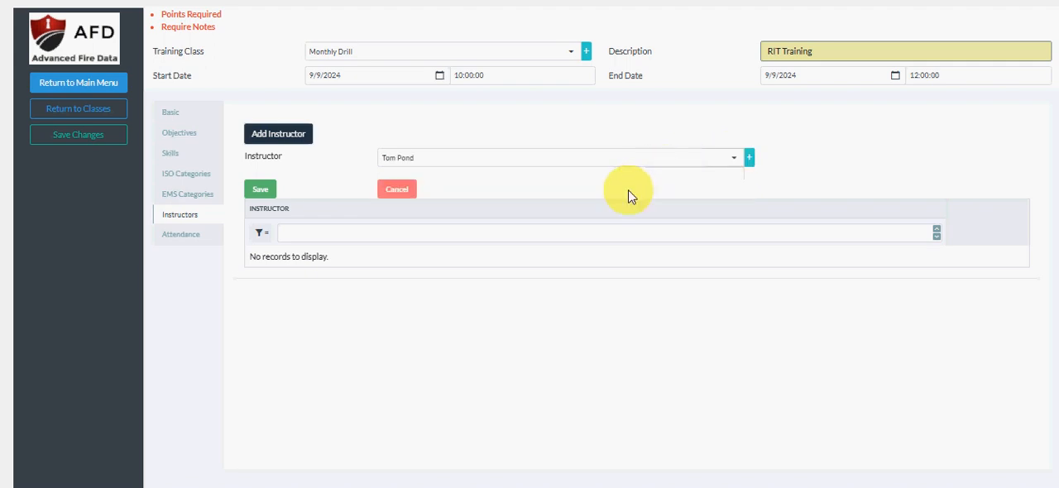
left_click(260, 190)
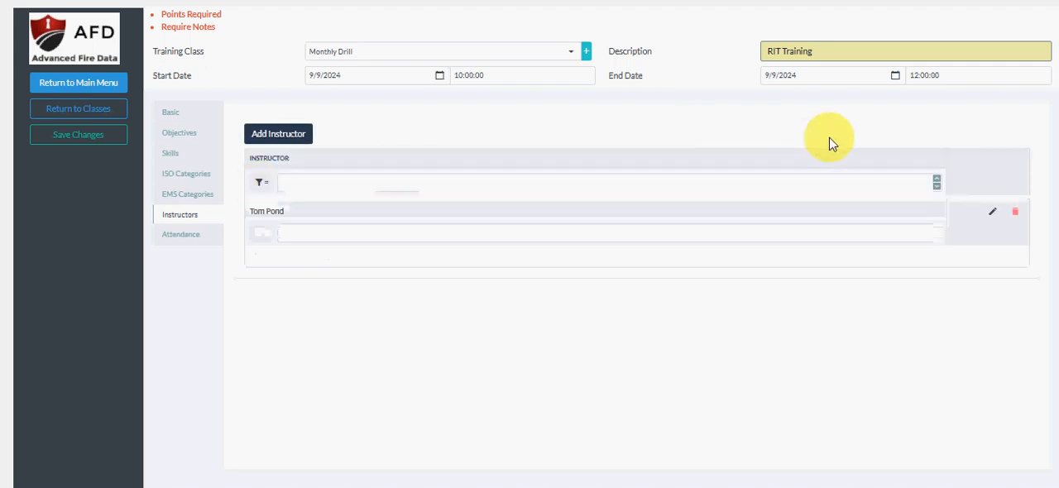
Add two assistant chiefs and one lieutenant from the personnel lookup to the attendance of the class.
left_click(184, 242)
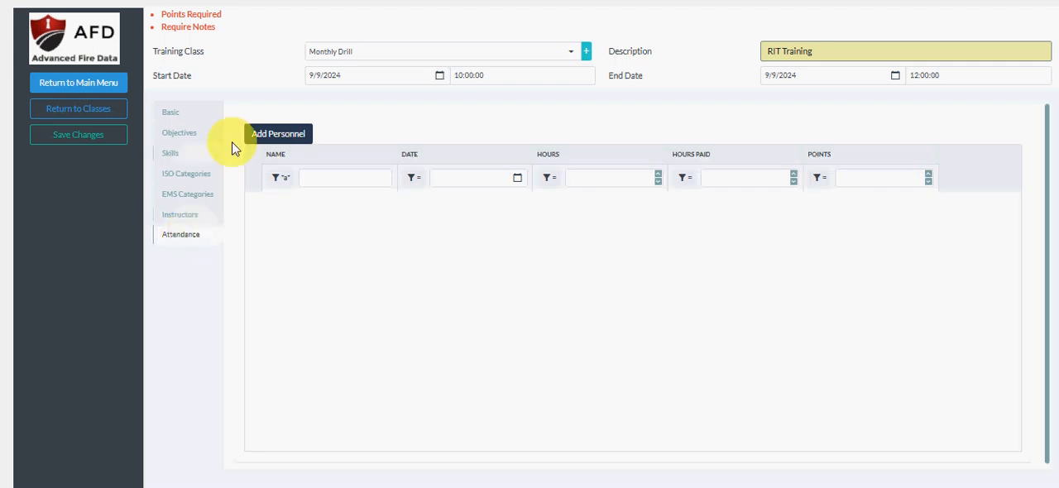
left_click(275, 134)
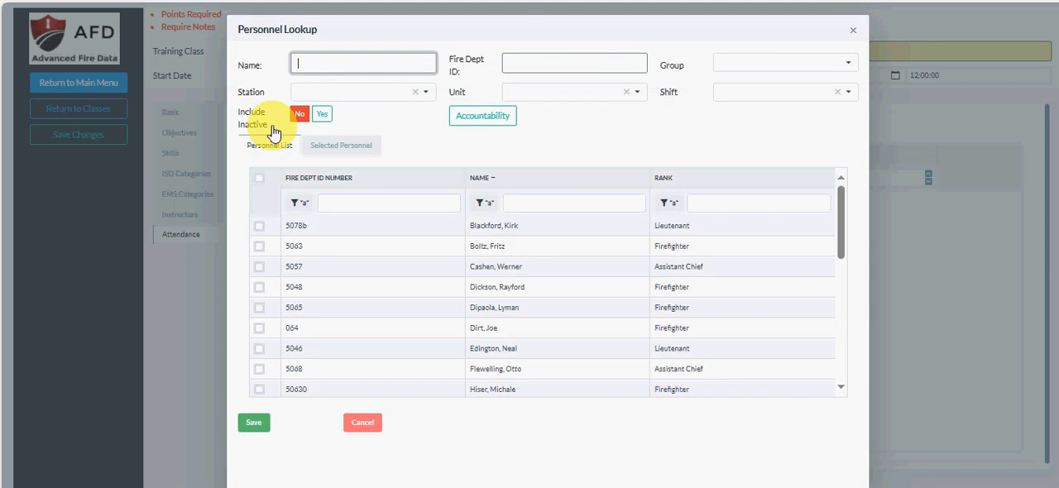
left_click(497, 266)
left_click(499, 347)
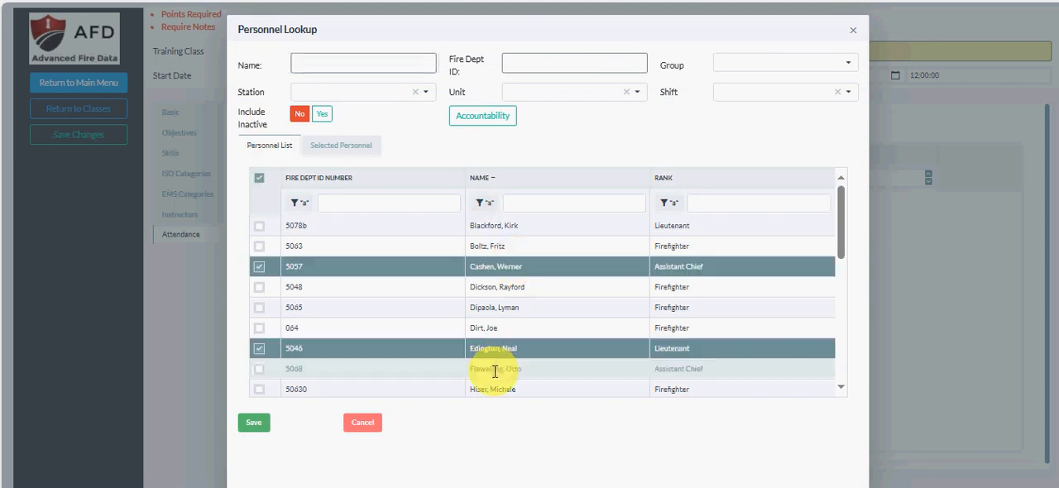
left_click(495, 368)
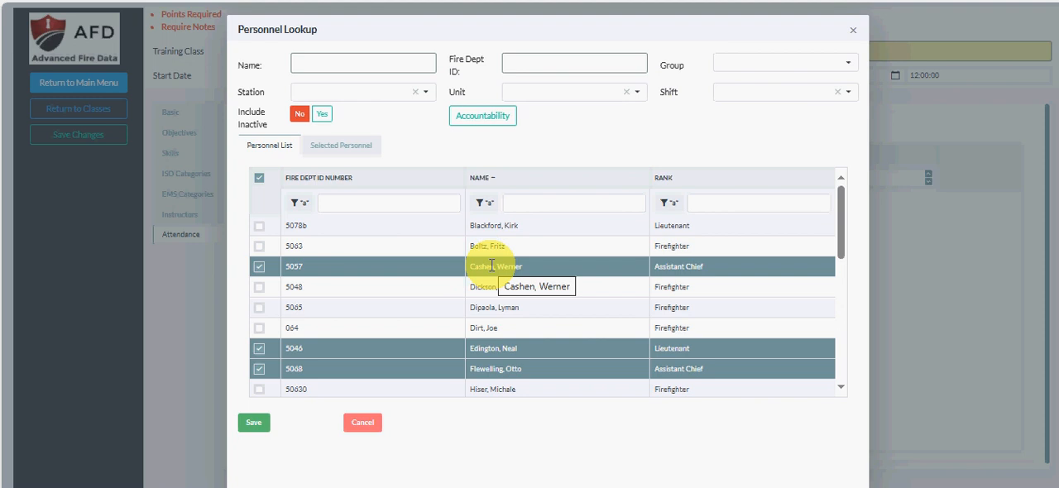
left_click(254, 424)
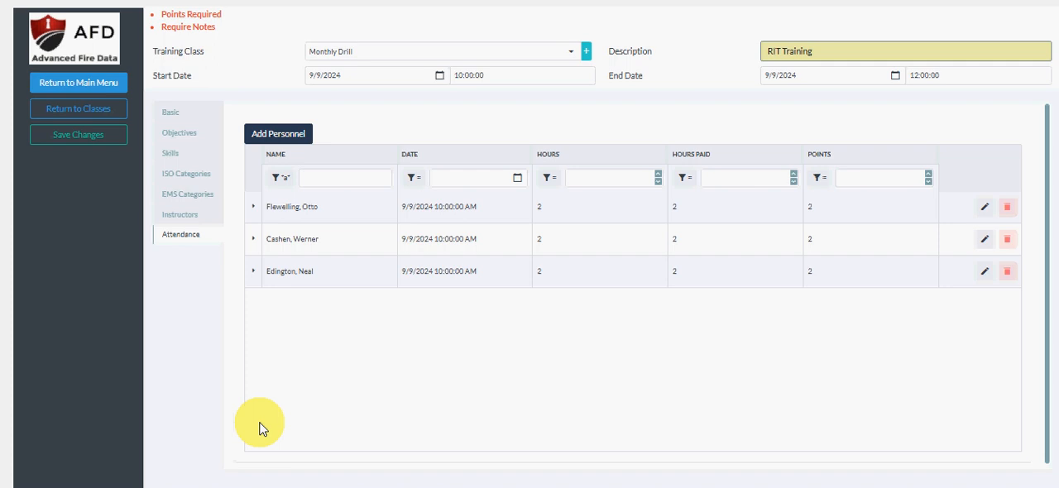
Expand the details of the first attendance record and save the changes to the training class.
left_click(254, 207)
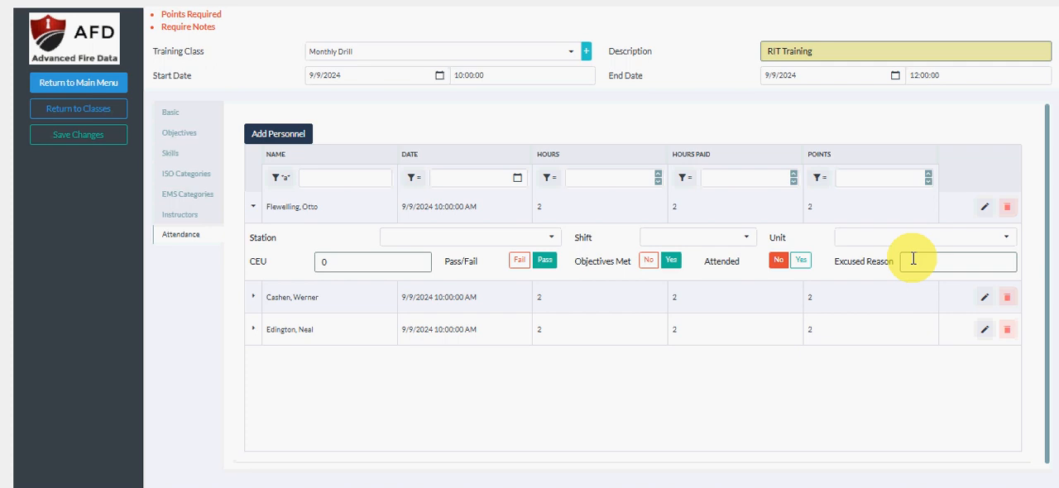
left_click(117, 139)
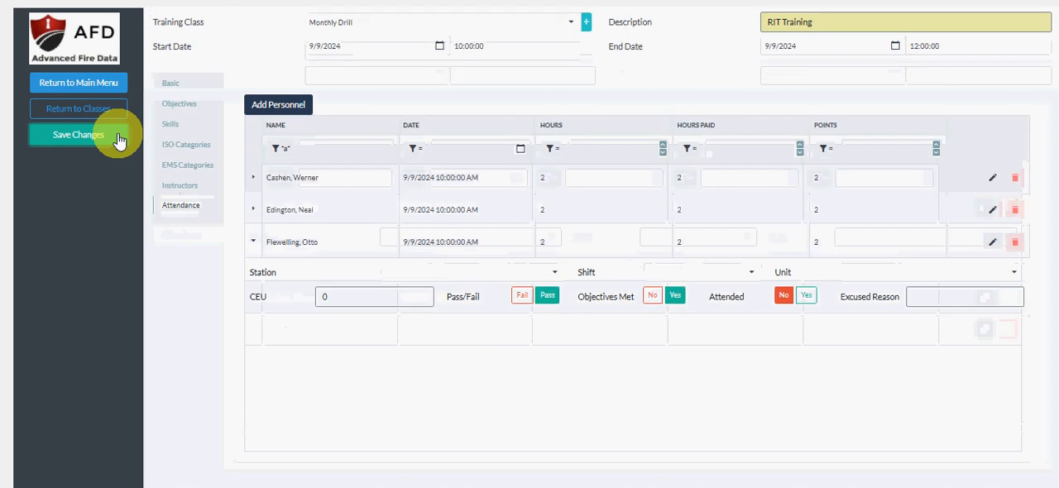